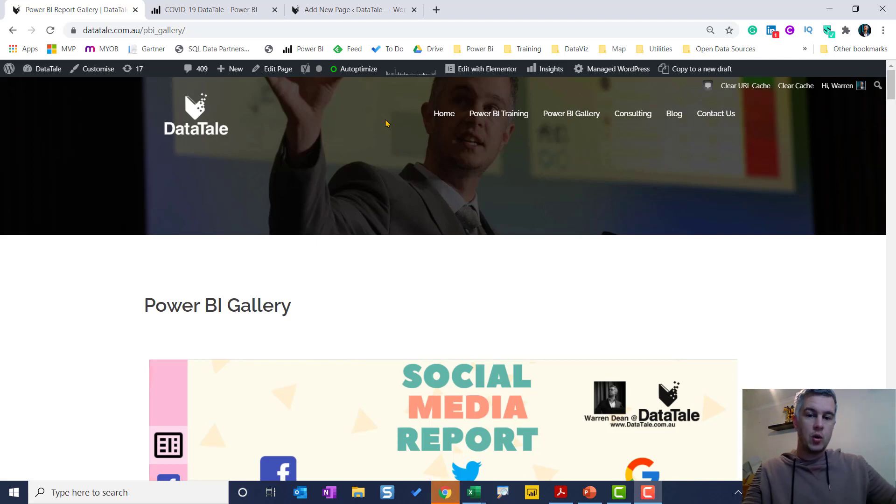
Scroll the Power BI Gallery to the COVID19 report and load its interactive content
scroll(733, 291, down, 4)
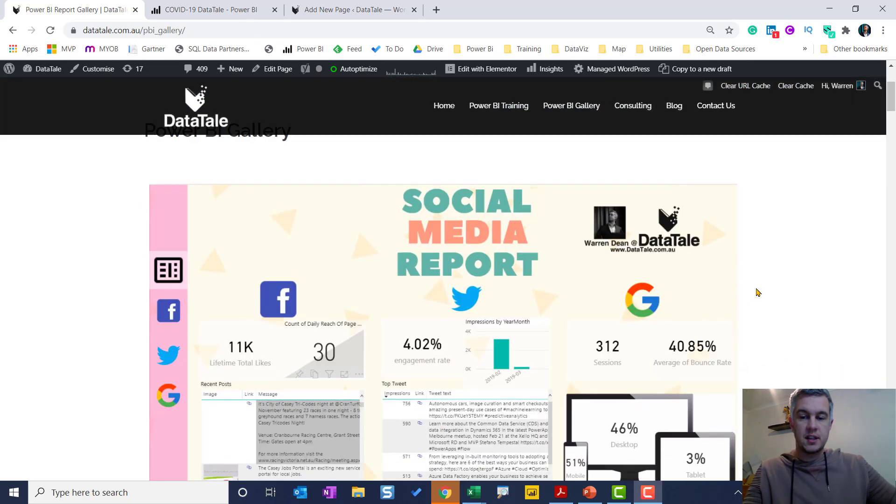
scroll(751, 297, down, 2)
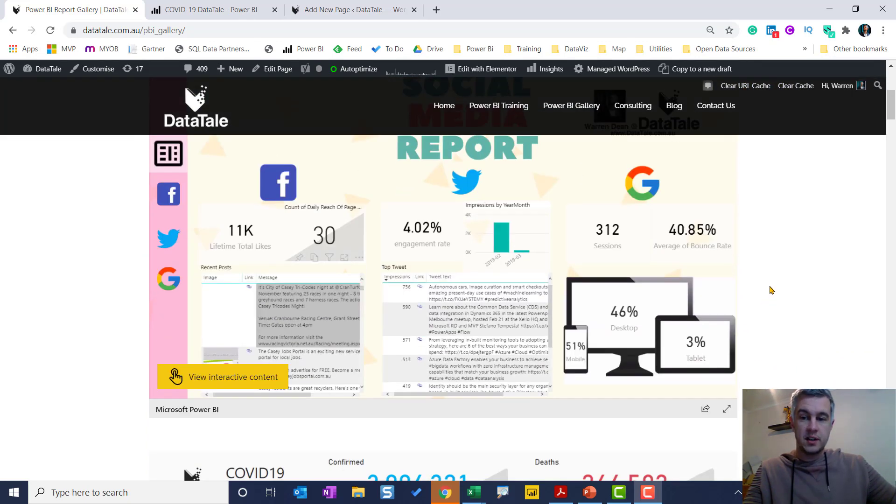
scroll(778, 288, down, 2)
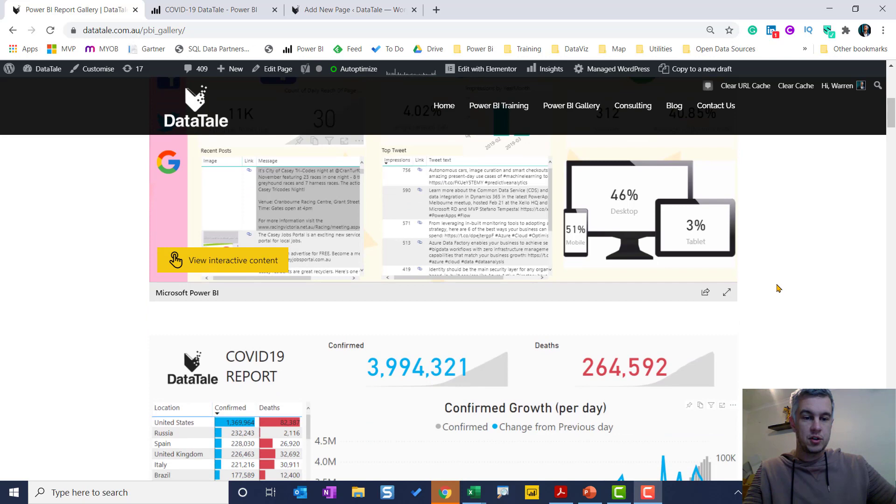
scroll(778, 287, down, 12)
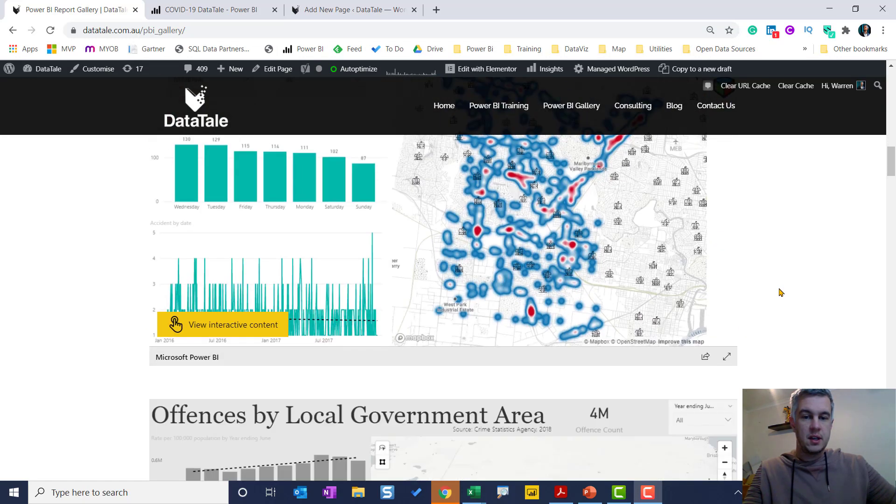
scroll(355, 366, up, 2)
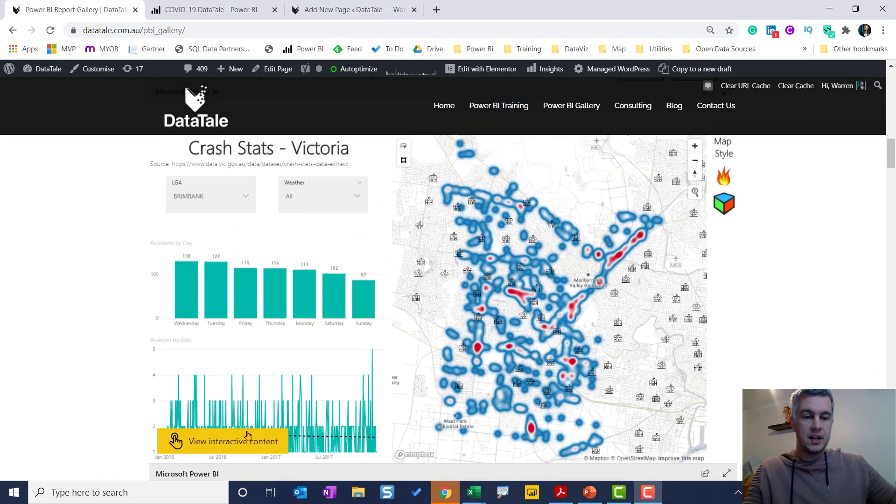
scroll(402, 305, up, 7)
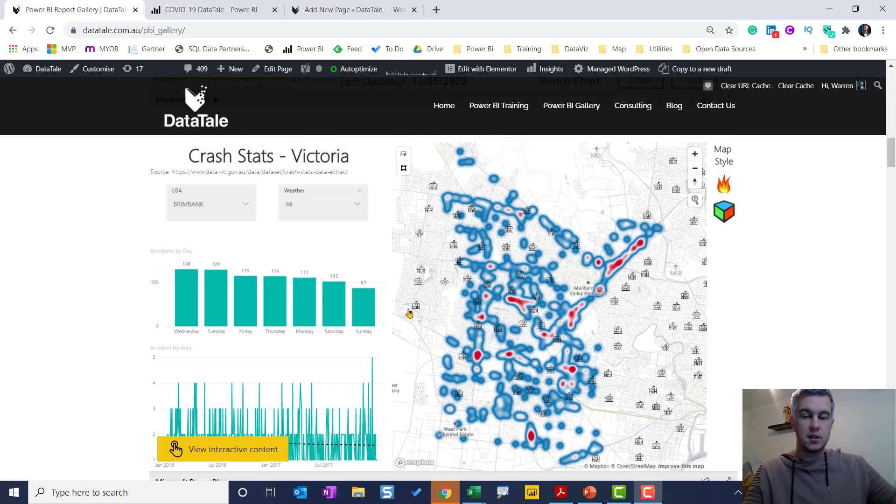
scroll(419, 321, down, 1)
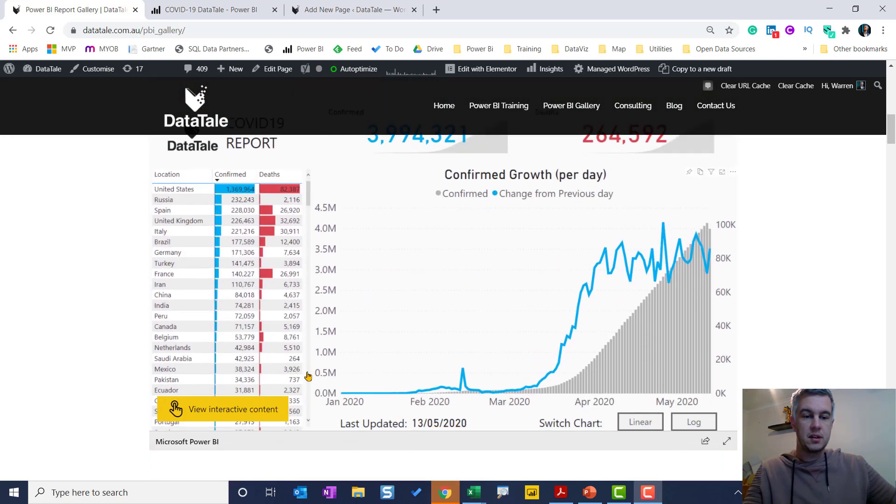
click(256, 409)
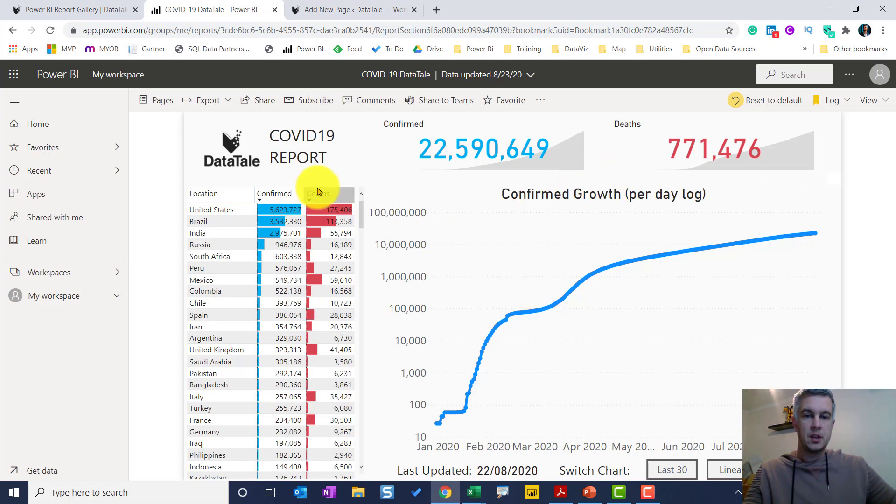
Locate 'Publish to web (public)' under the report's Embed menu, then dismiss the menu
mouse_move(637, 323)
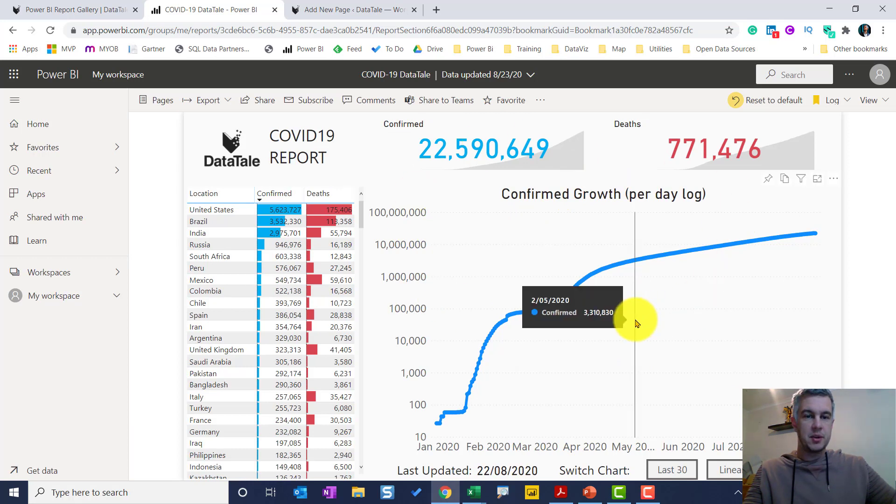
click(542, 100)
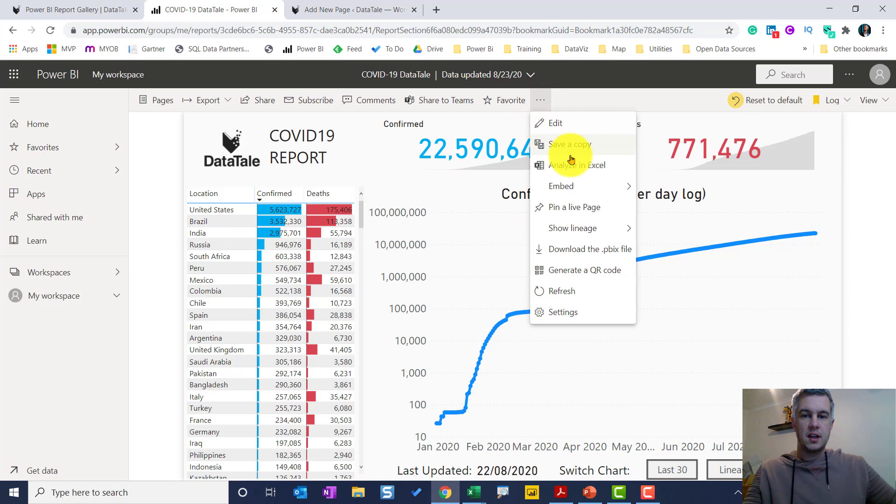
mouse_move(578, 188)
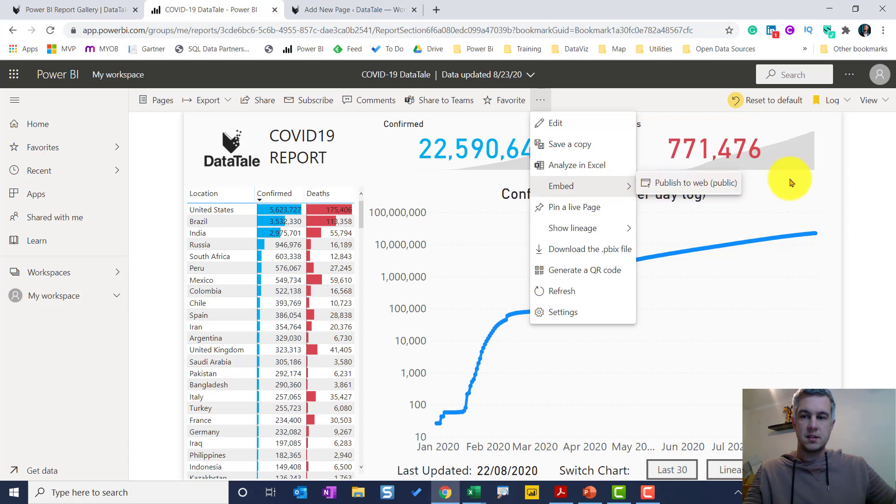
click(862, 180)
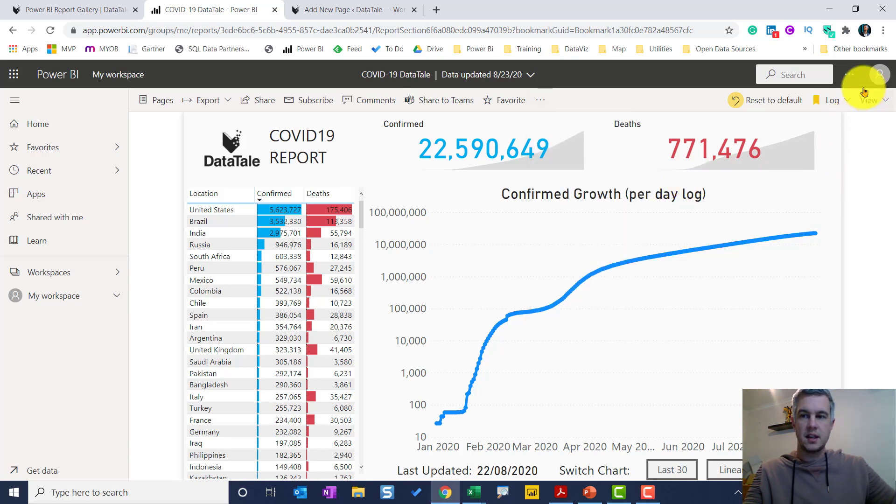
Go to the Admin portal through the top-bar Settings menu
click(848, 75)
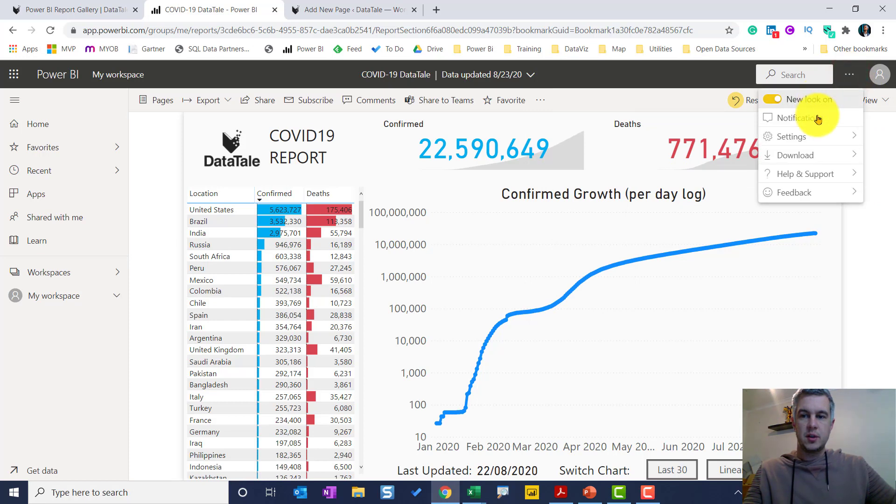
mouse_move(807, 156)
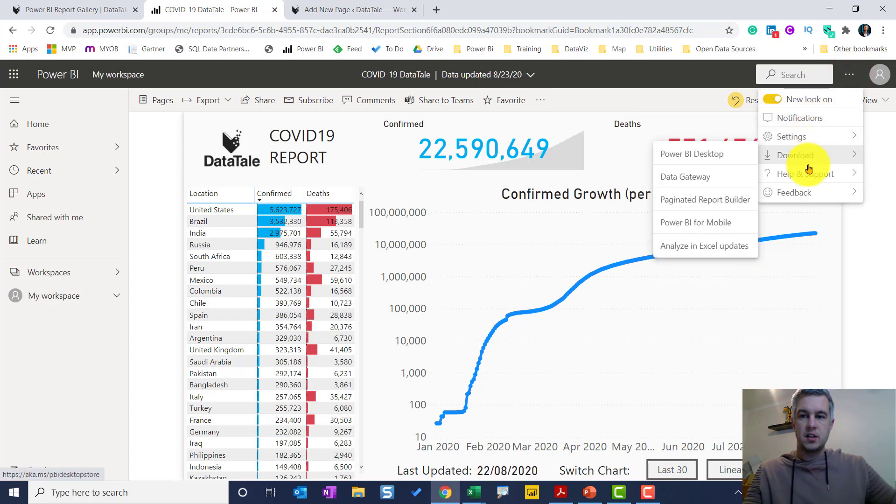
mouse_move(806, 140)
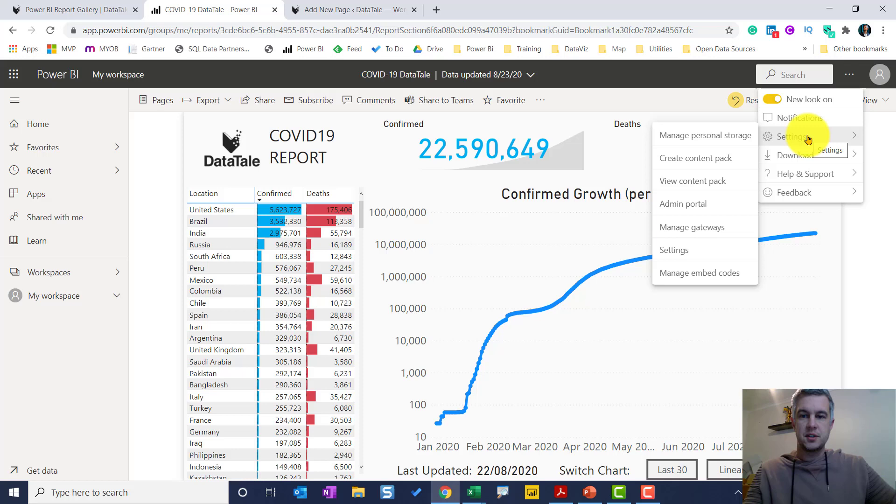
click(704, 207)
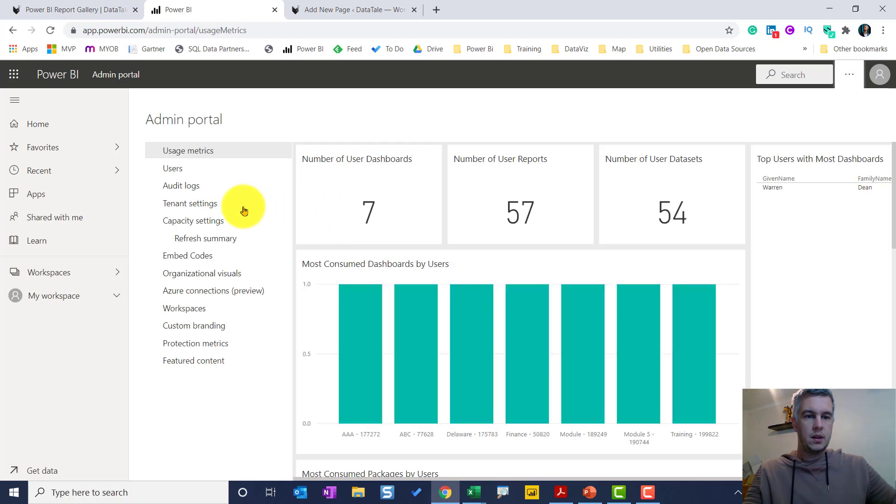
In Tenant settings, expand Publish to web and confirm it is enabled for the entire organization
click(209, 206)
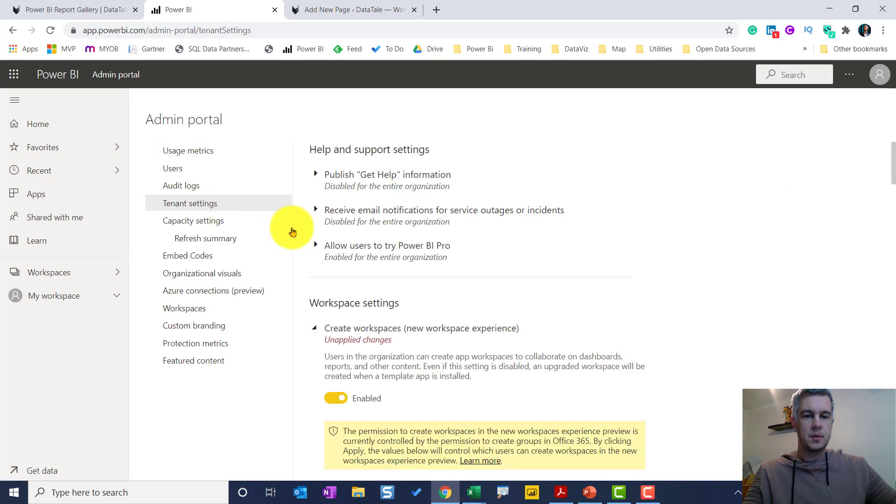
scroll(403, 244, down, 1)
scroll(403, 244, down, 10)
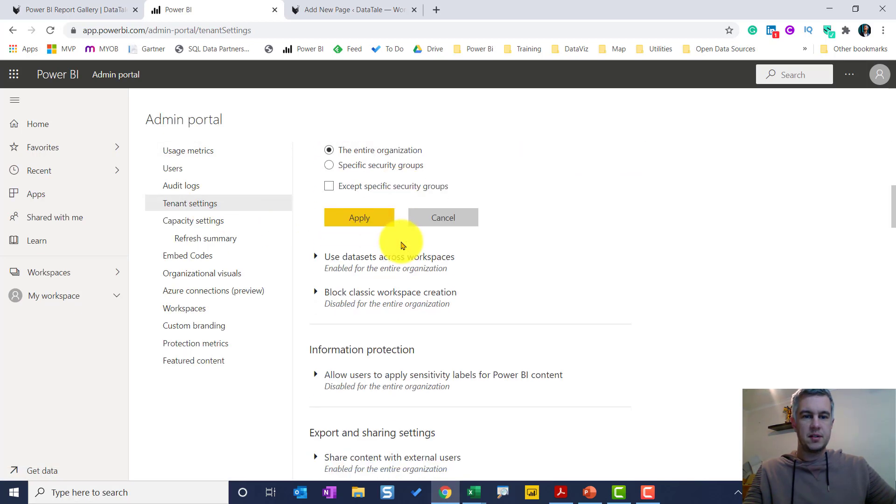
scroll(402, 246, down, 3)
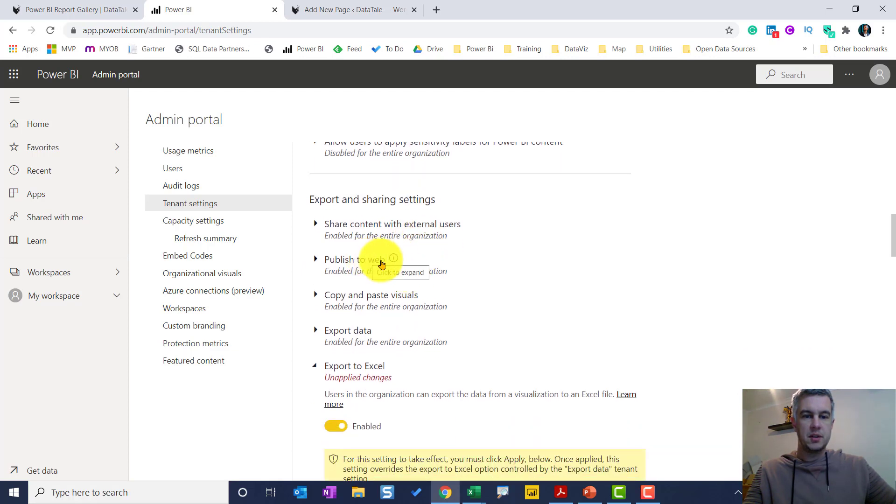
mouse_move(394, 261)
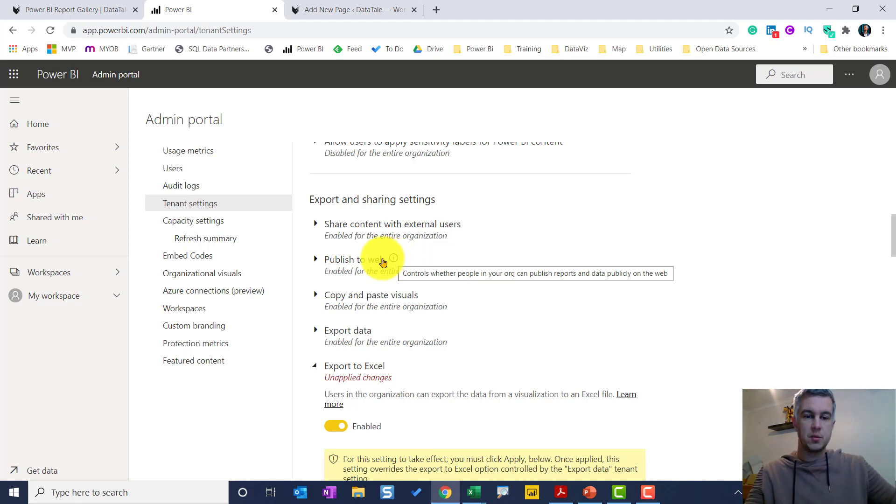
click(329, 261)
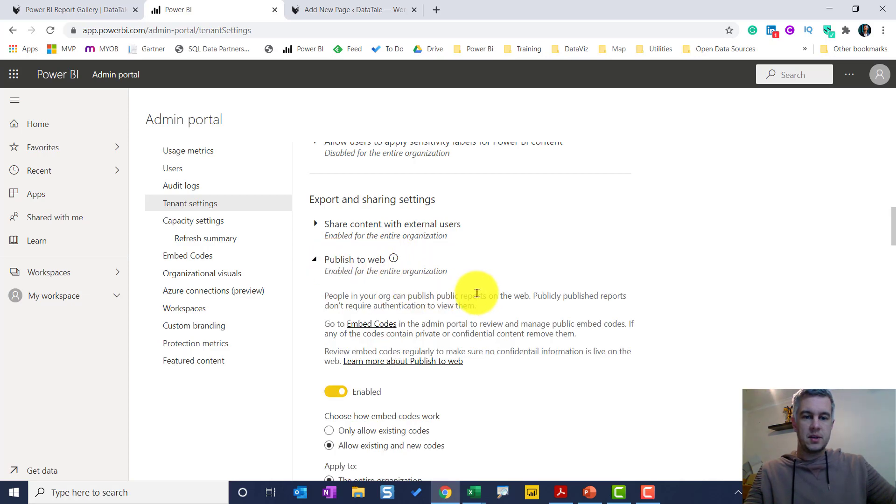
scroll(464, 300, down, 4)
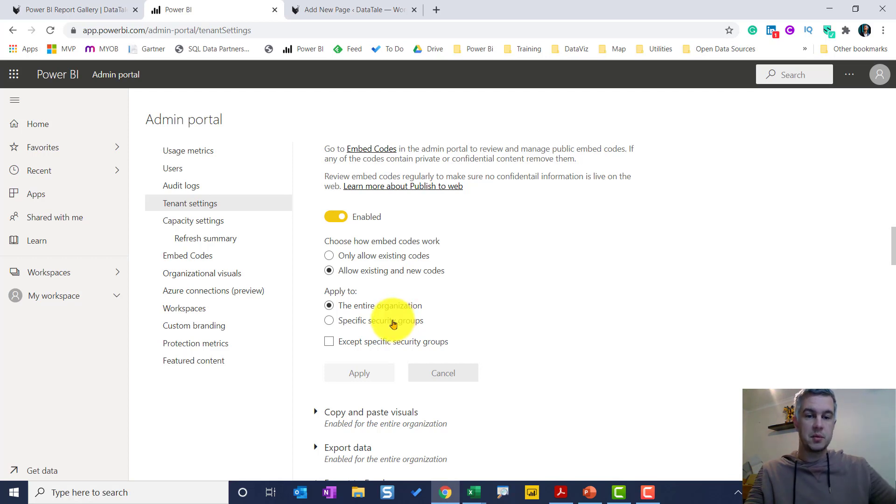
scroll(391, 323, up, 2)
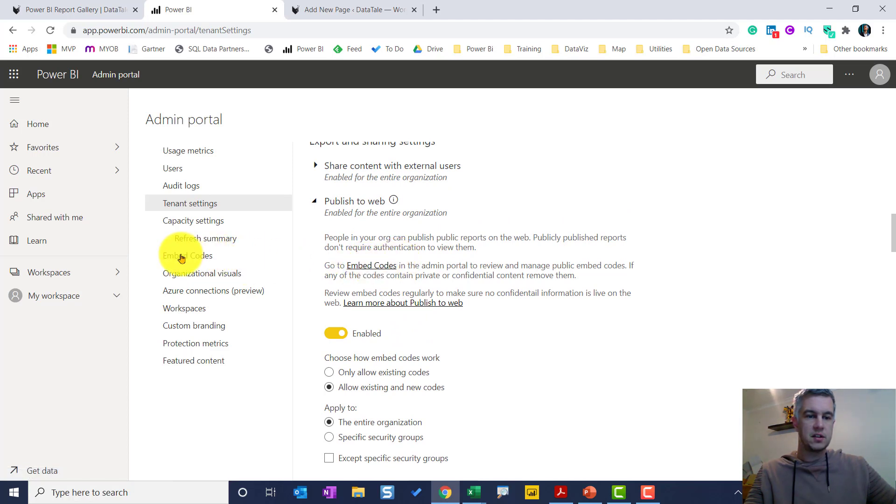
Review the Embed Codes list of published reports and export it
click(181, 258)
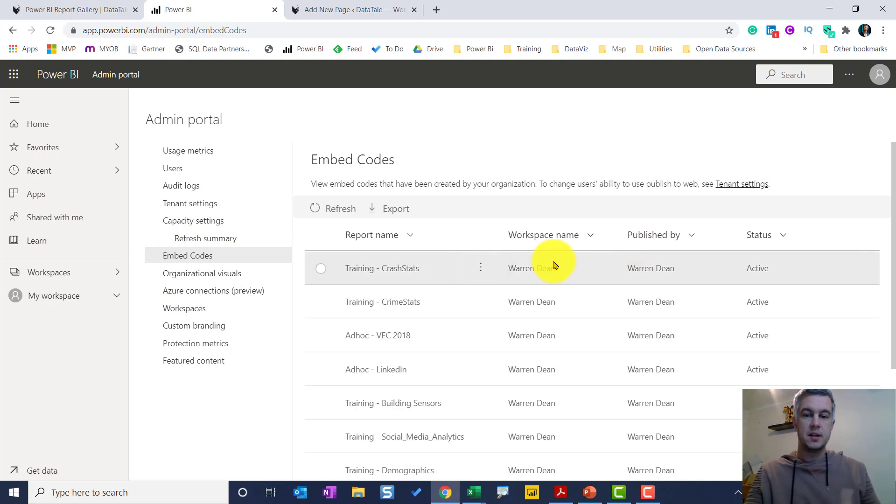
scroll(555, 266, down, 3)
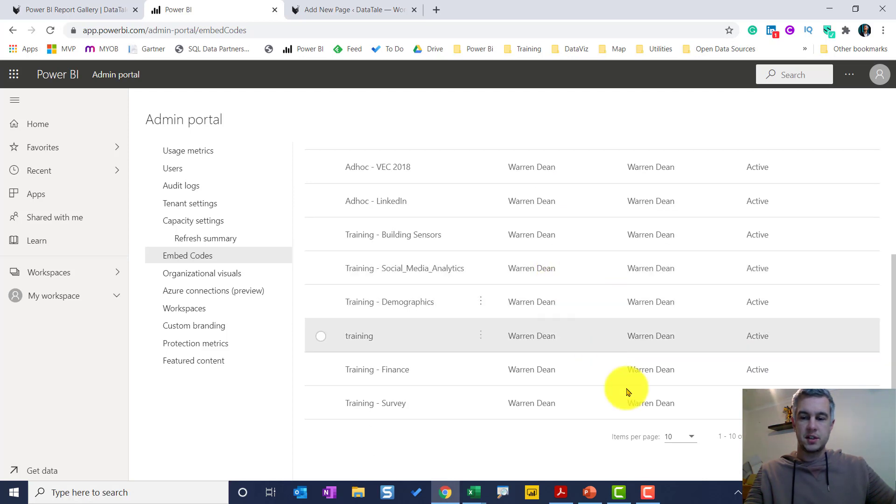
scroll(663, 287, up, 3)
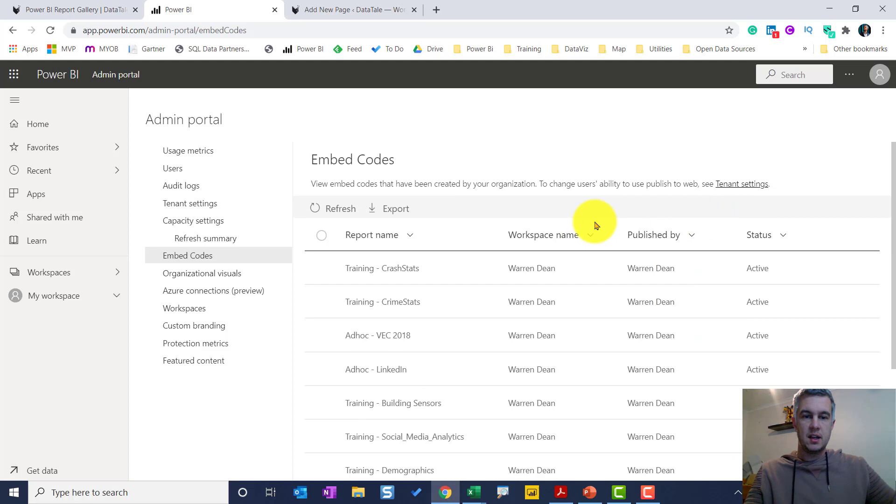
click(388, 208)
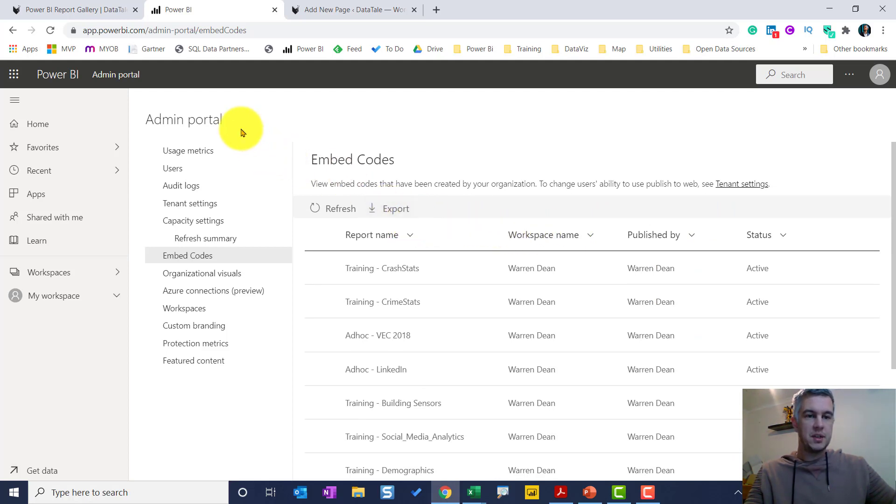
Leave the admin portal, discarding all unapplied setting changes, and return to the COVID-19 report
click(12, 31)
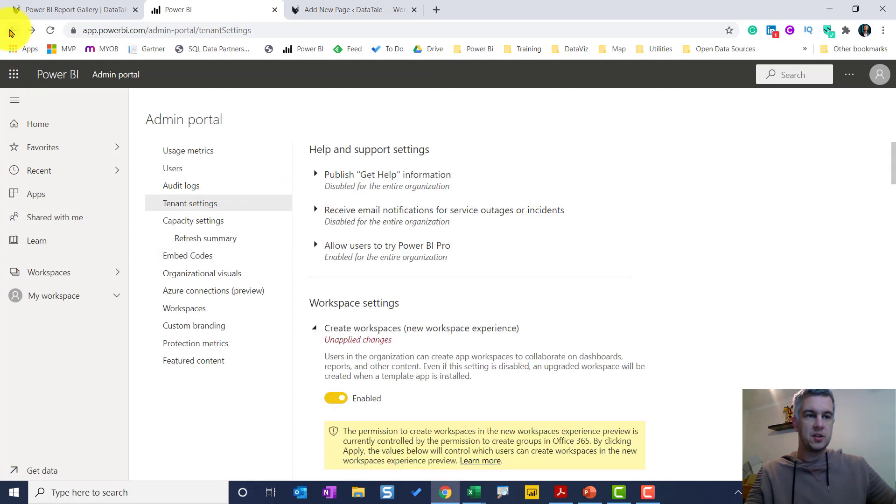
click(11, 32)
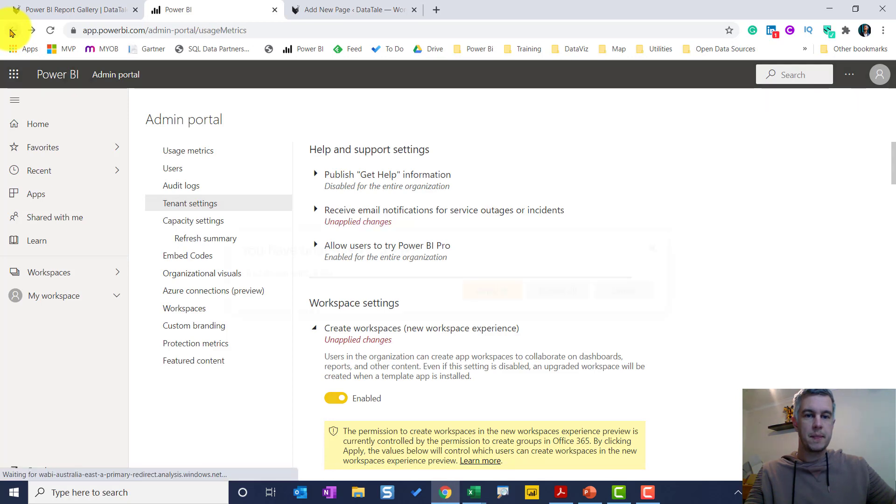
click(546, 290)
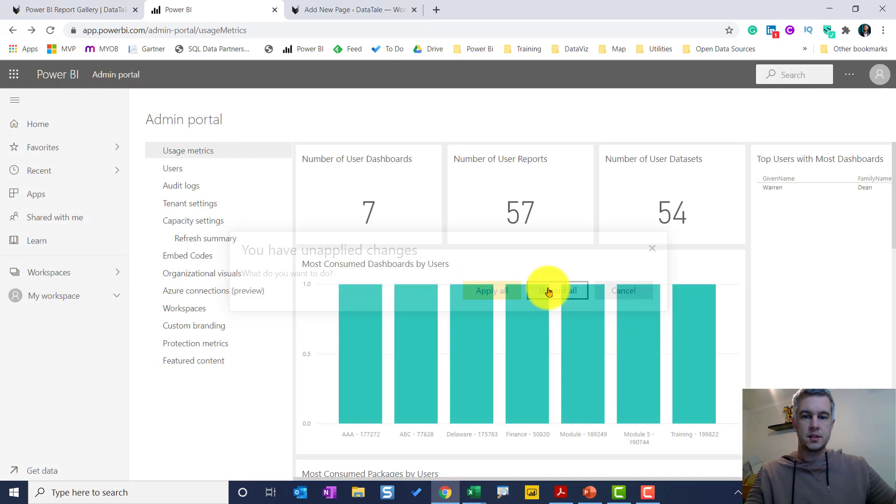
click(12, 32)
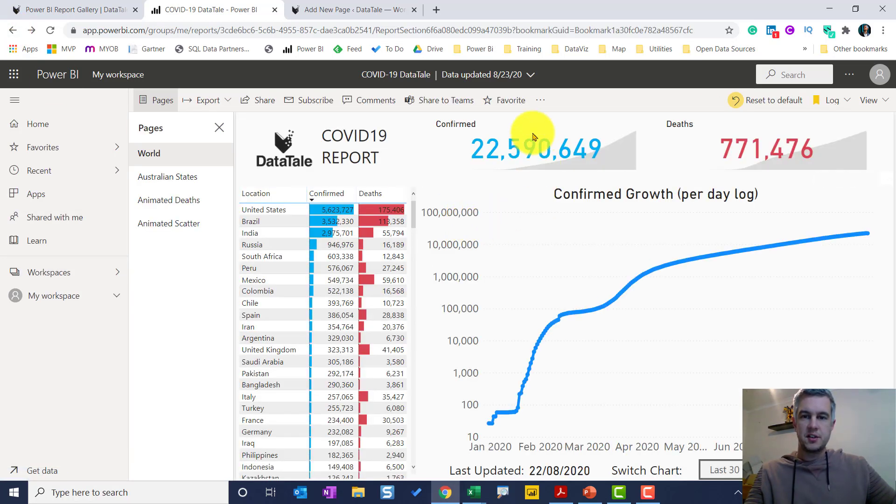
Generate the report's 'Publish to web (public)' embed code
click(540, 99)
mouse_move(580, 189)
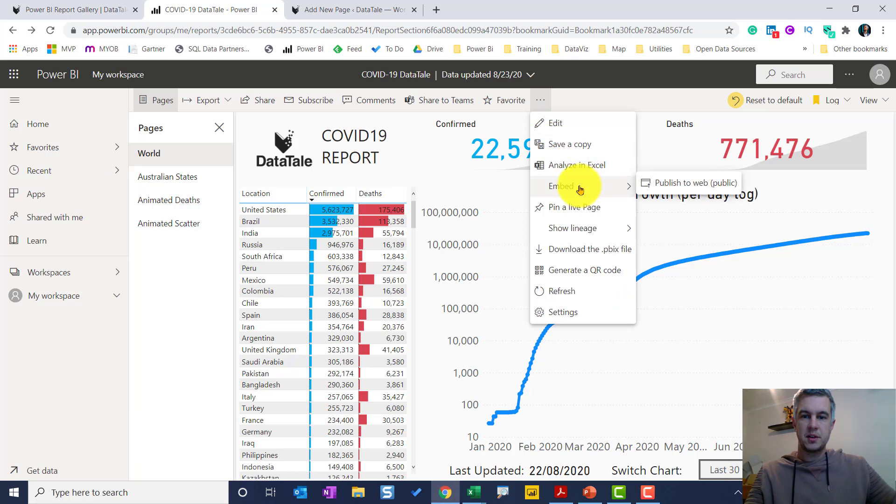
click(681, 184)
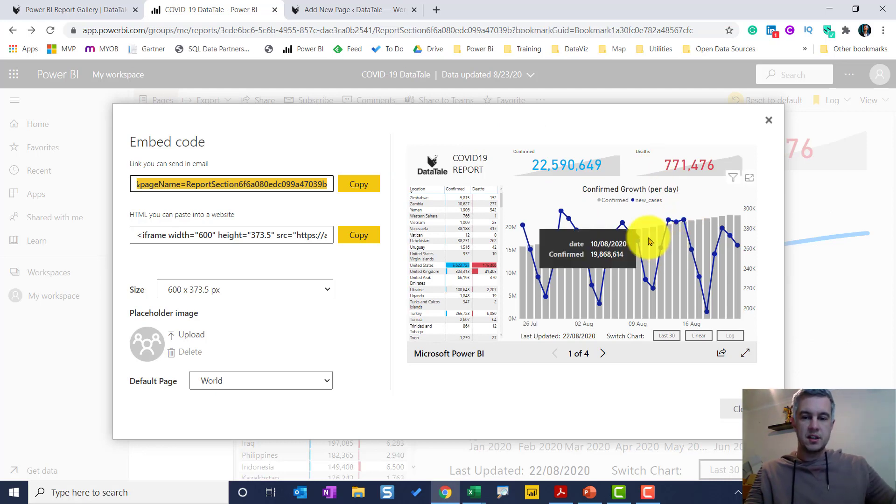
Test the preview's Venezuela filter and keep the 600 x 373.5 px embed size
click(480, 229)
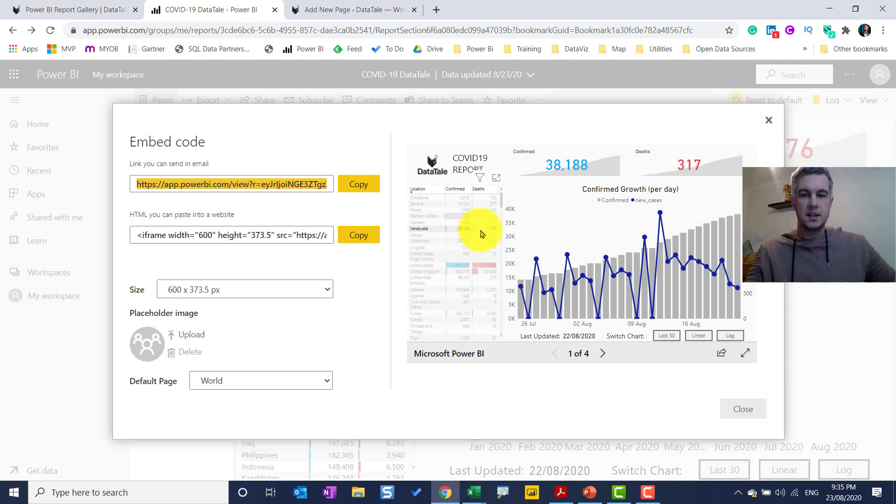
click(480, 229)
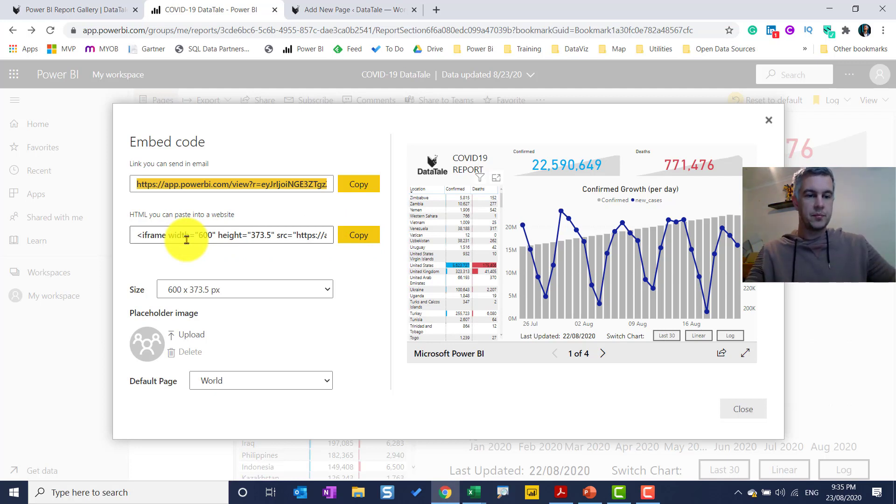
click(233, 292)
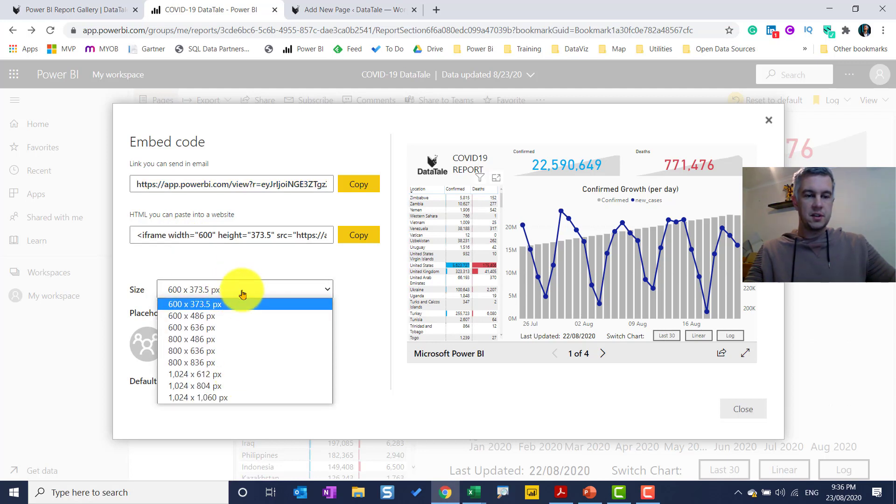
click(240, 290)
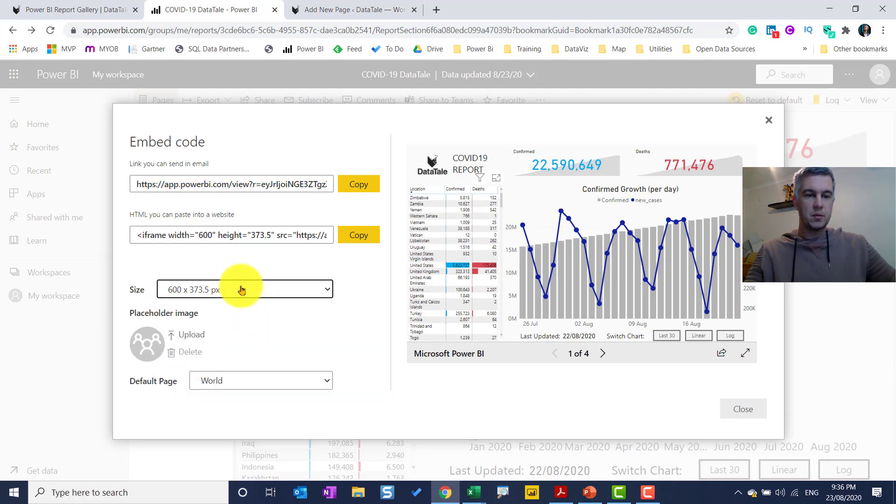
Select the iframe HTML and filter the preview to Western Sahara, then Zambia
click(252, 236)
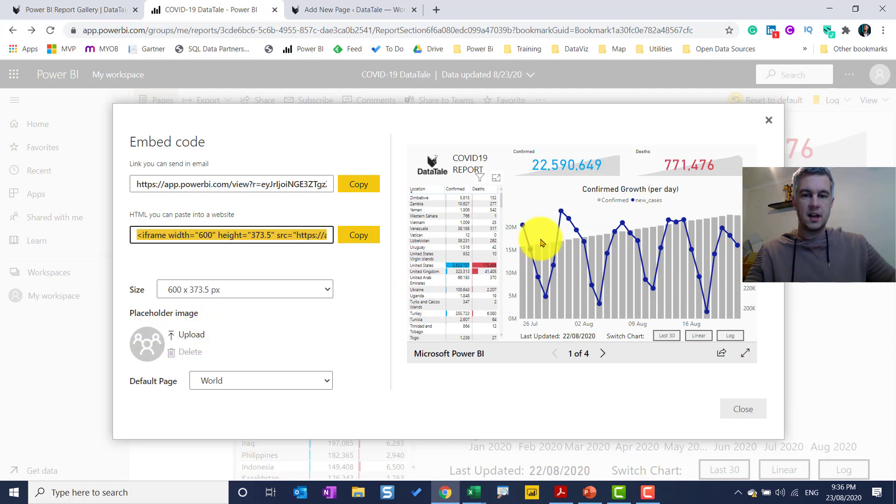
click(489, 208)
click(487, 204)
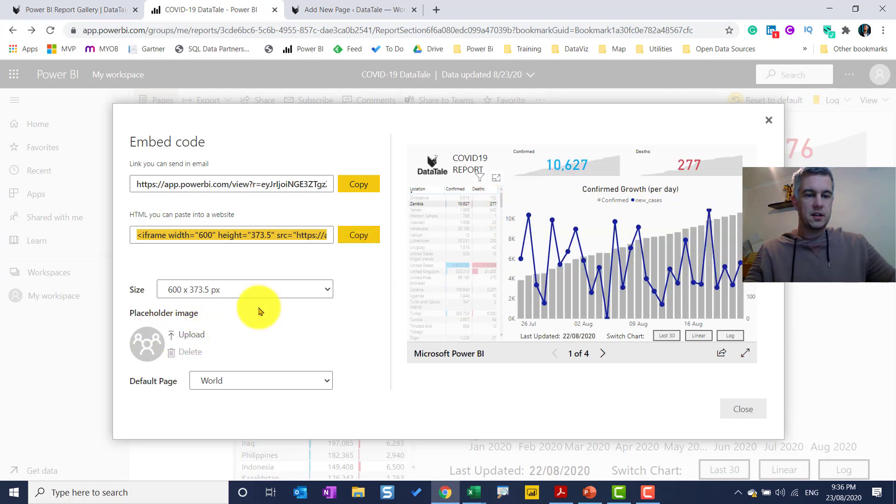
Set the covid image from Downloads as the embed's placeholder image
click(191, 336)
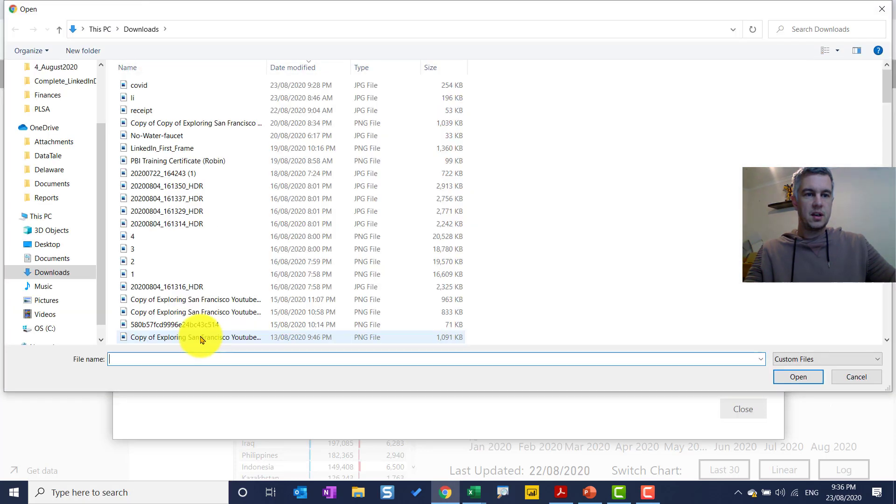
click(139, 87)
double_click(138, 87)
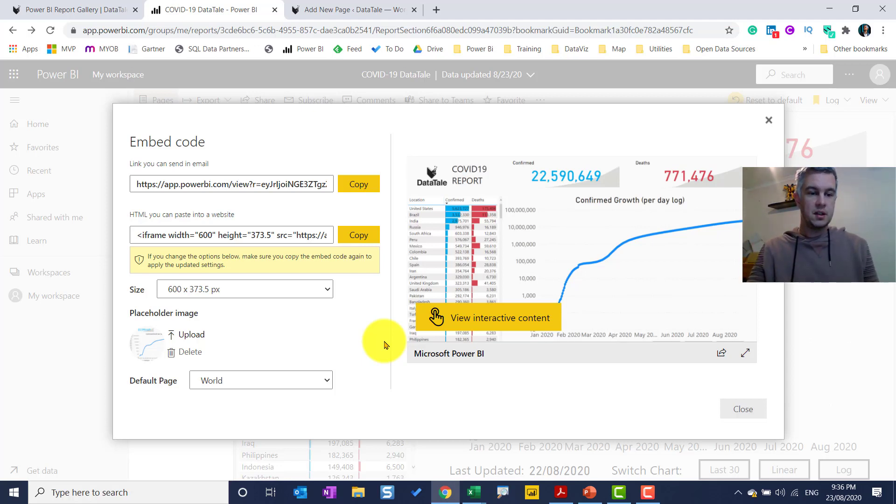
Keep World as the default page, copy the updated iframe HTML, and go to WordPress
click(327, 385)
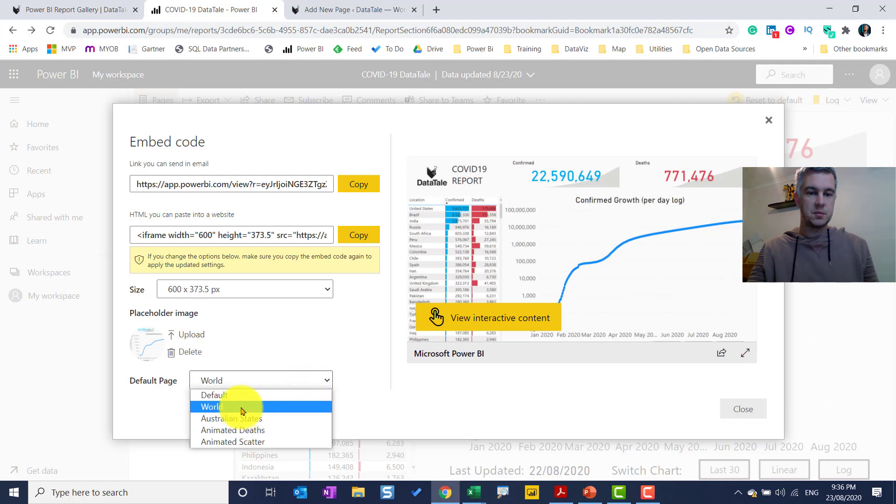
click(242, 411)
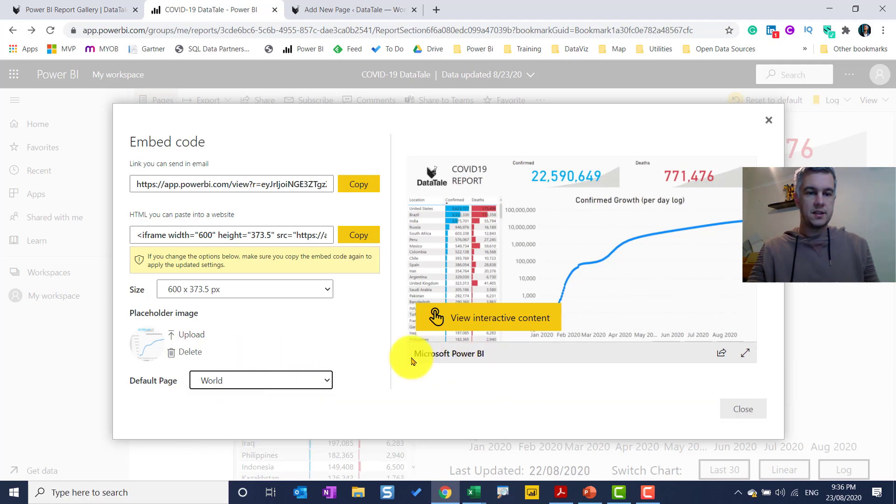
click(360, 239)
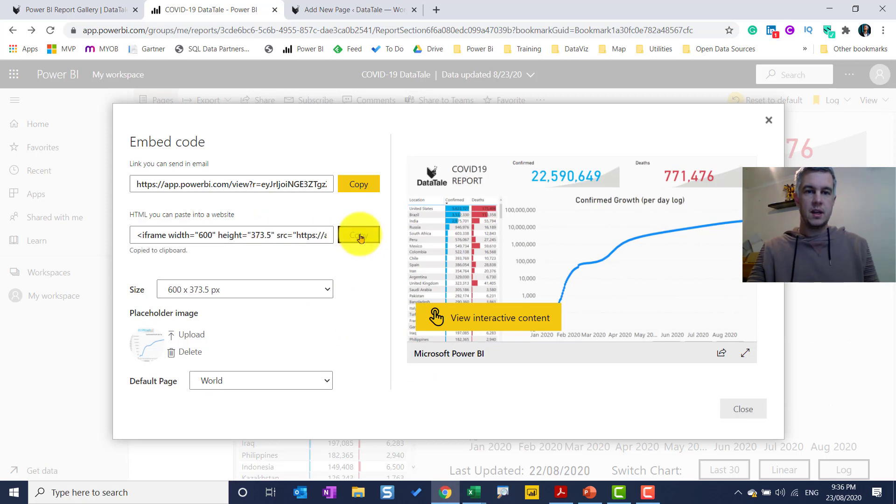
click(369, 13)
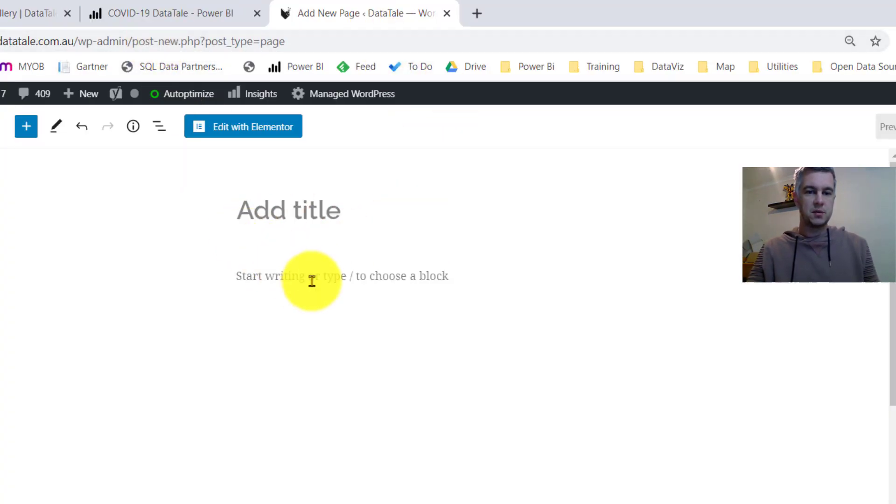
Add a Custom HTML block to the page body and paste the Power BI iframe code
click(250, 279)
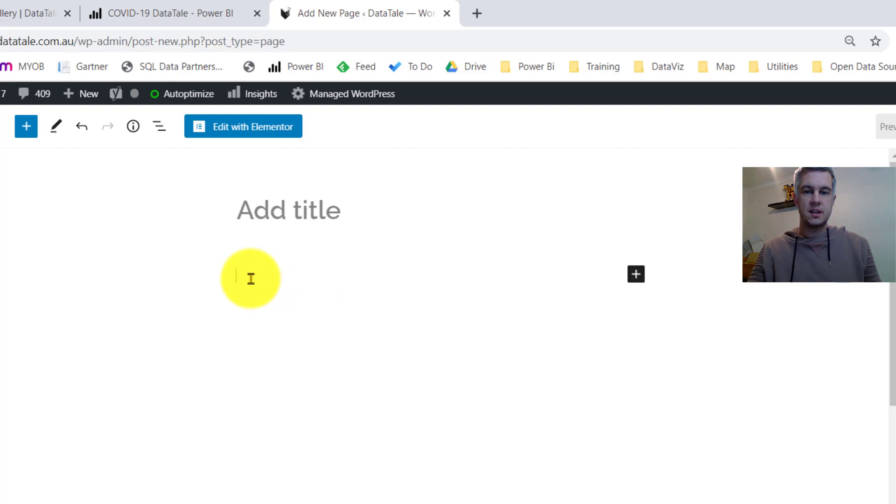
click(637, 274)
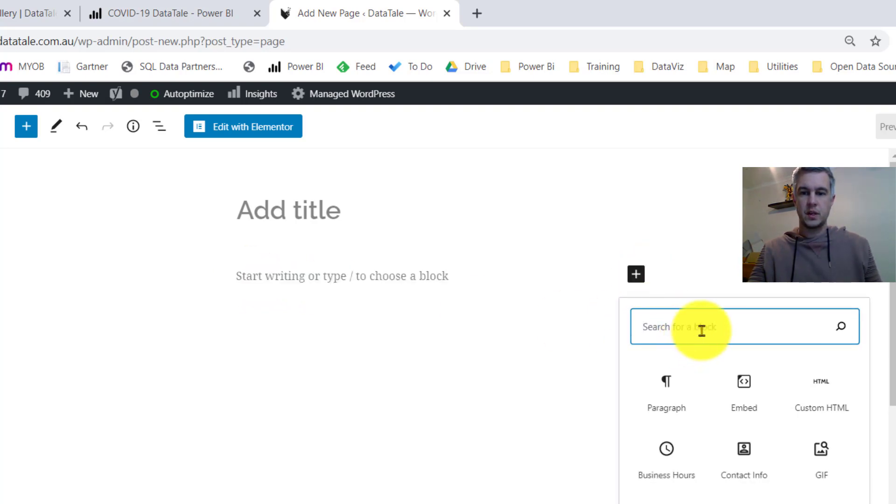
click(822, 400)
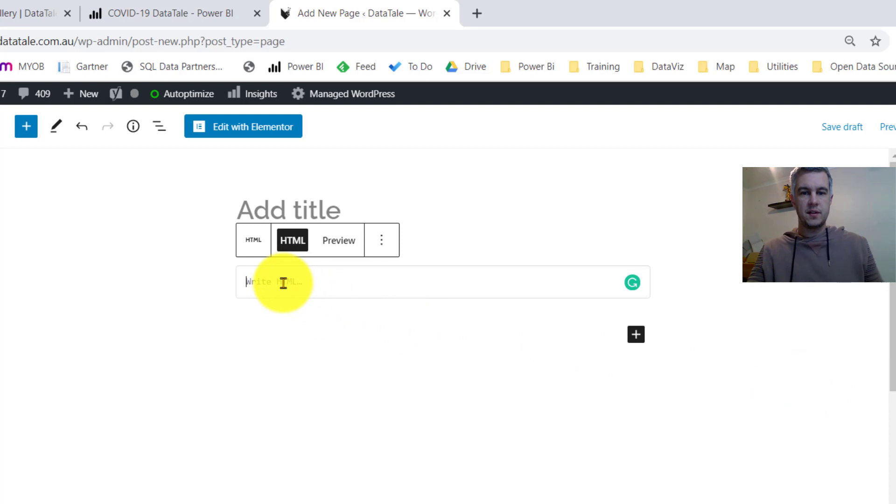
key(ctrl+v)
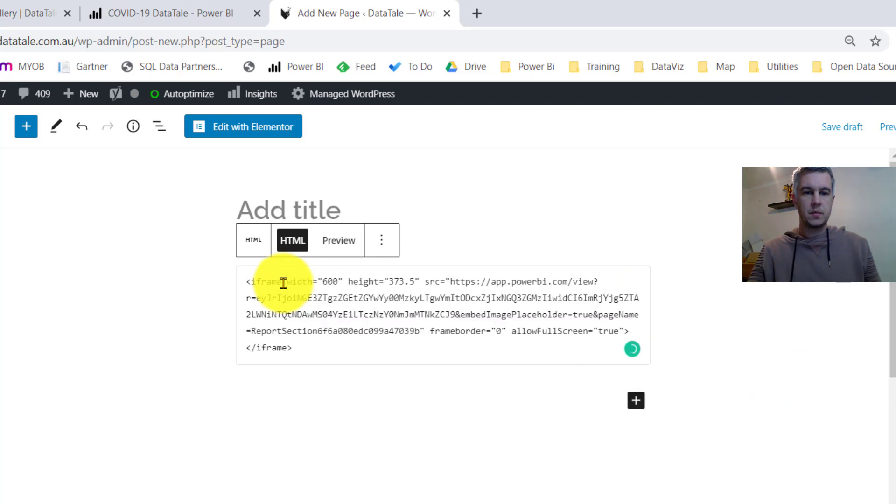
Preview the block, load the interactive COVID-19 report, then return to the HTML view
click(349, 246)
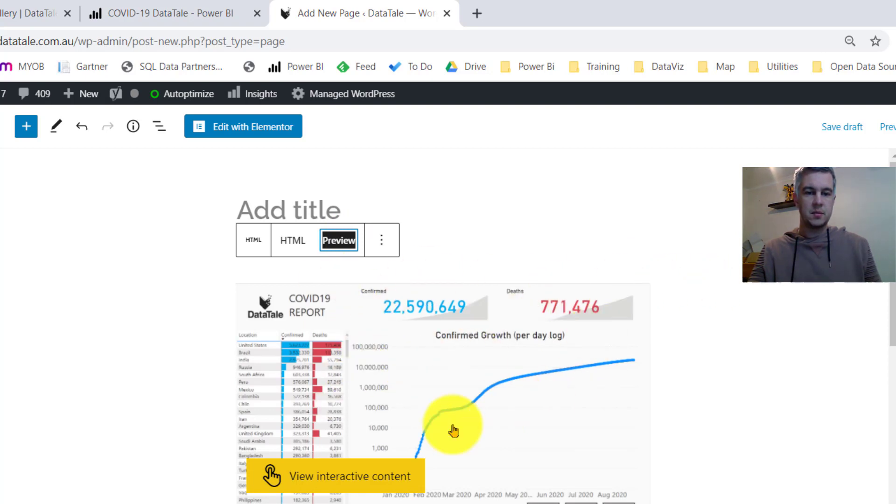
click(336, 483)
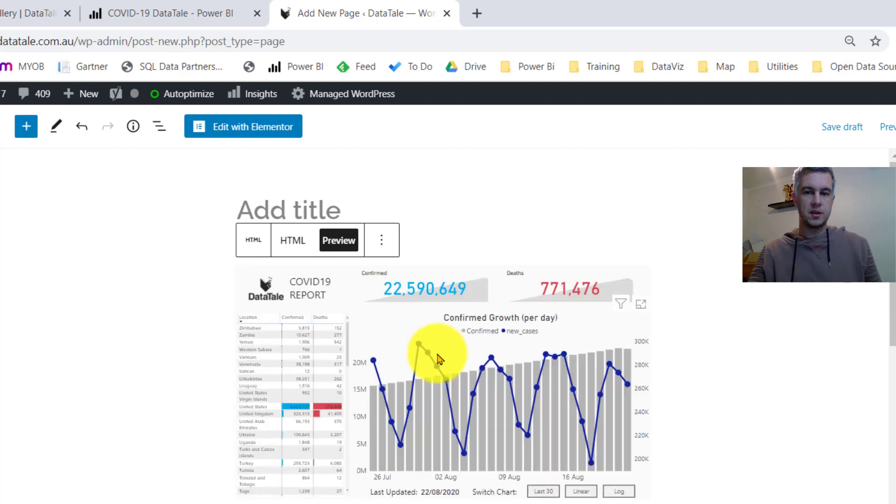
click(293, 245)
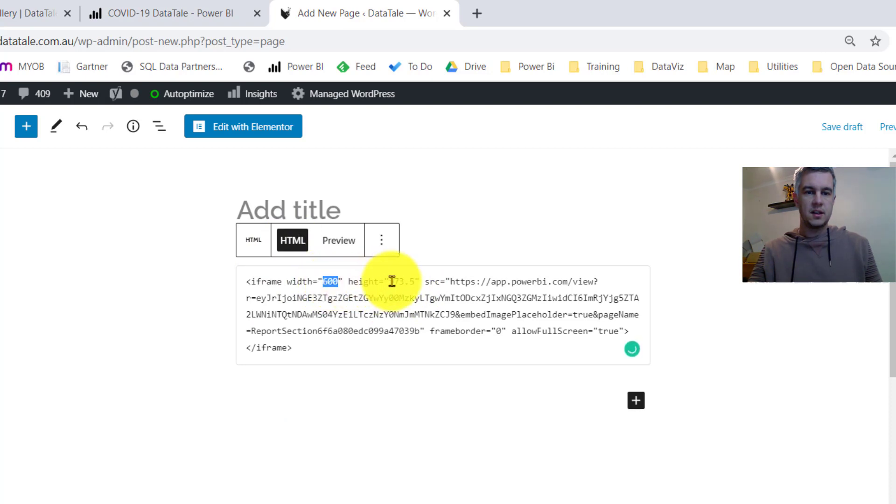
Replace the iframe height 373.5 with 500 and preview the taller COVID-19 report
double_click(410, 281)
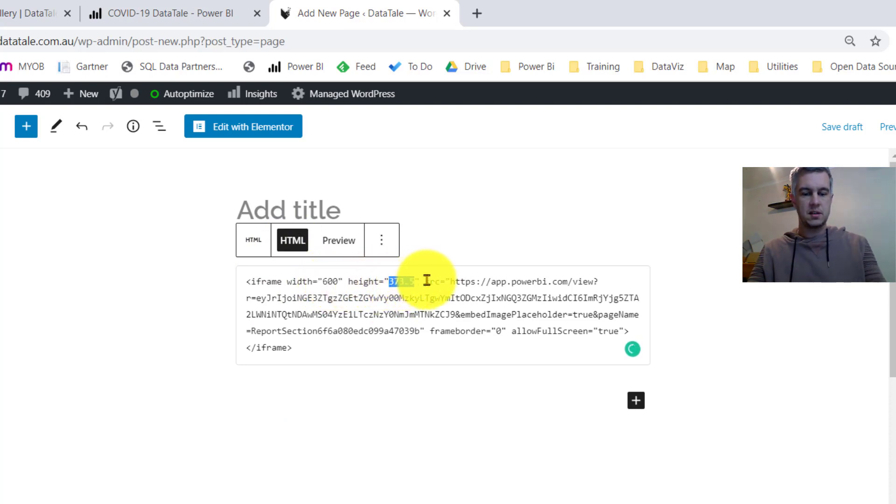
text(500)
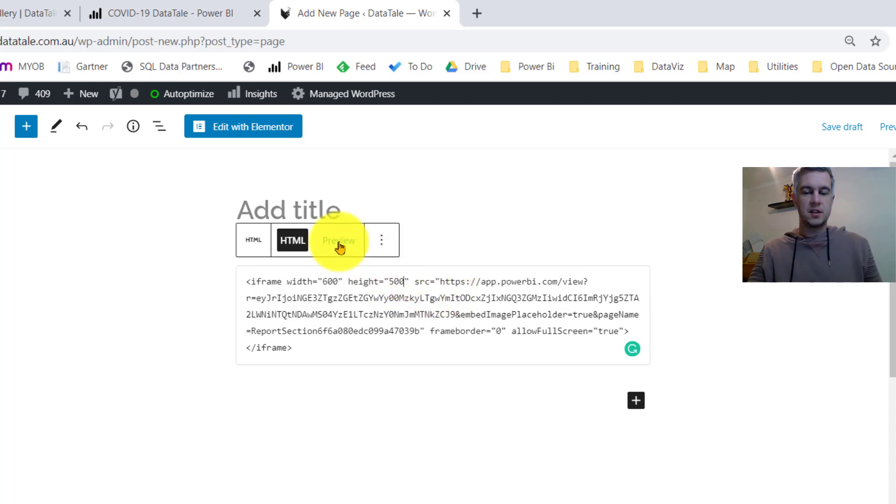
click(339, 243)
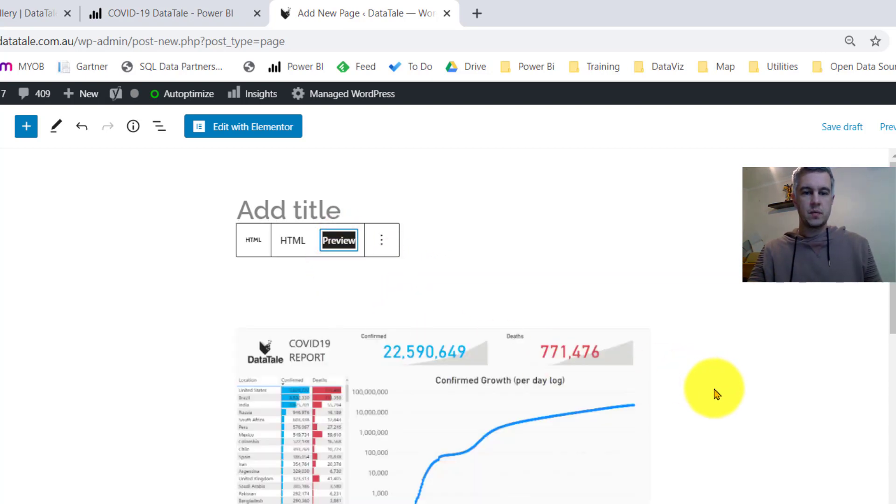
scroll(679, 373, down, 2)
scroll(679, 373, down, 2)
scroll(665, 379, up, 4)
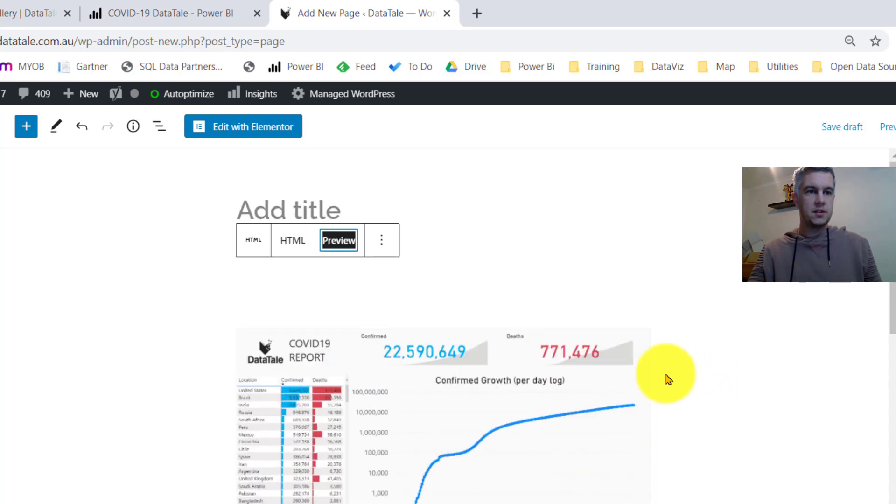
Scroll through the Power BI Report Gallery's embedded reports, such as Local Government Total Revenue and Finance Report, then return to the top
click(23, 12)
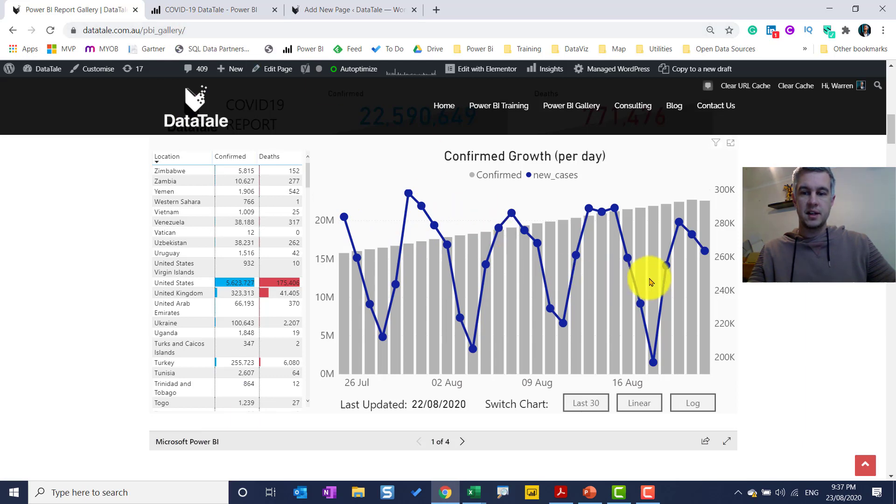
scroll(762, 308, down, 6)
scroll(762, 308, down, 6)
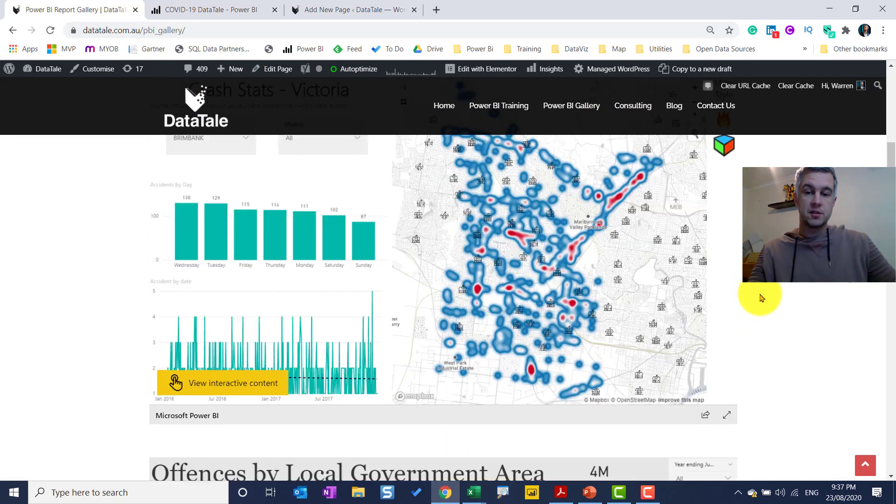
scroll(764, 296, down, 14)
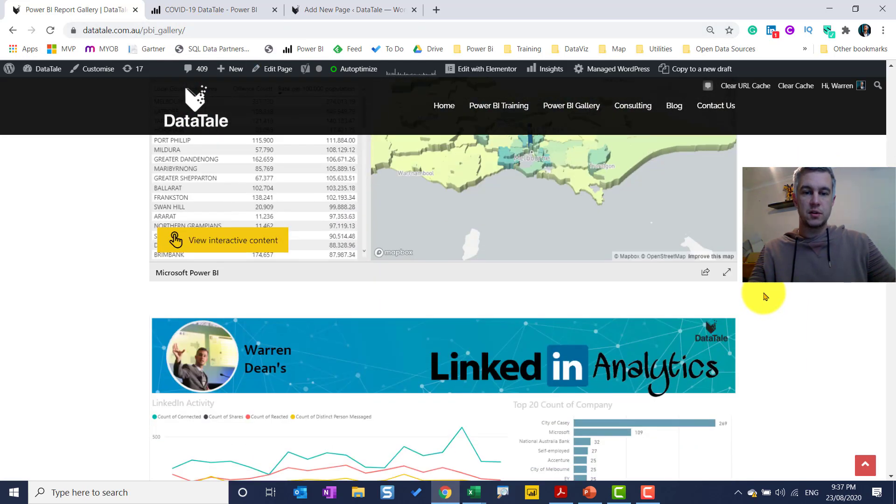
scroll(765, 298, down, 5)
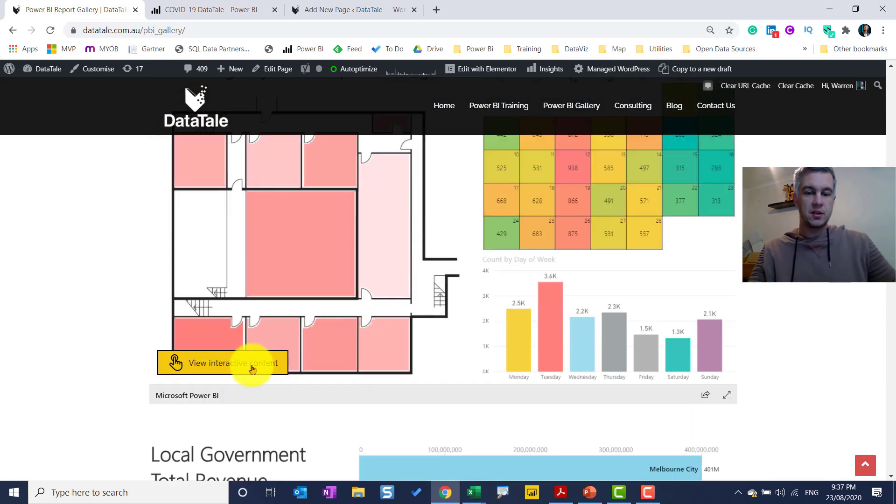
scroll(317, 320, down, 10)
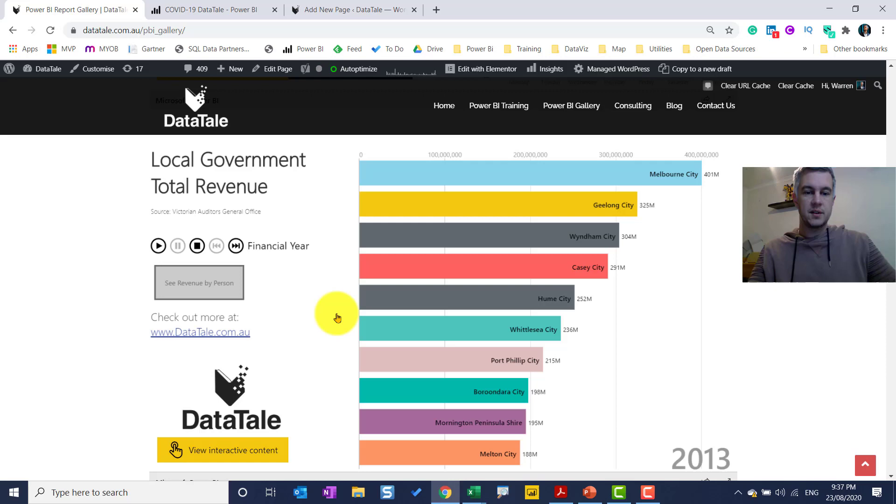
scroll(338, 318, down, 15)
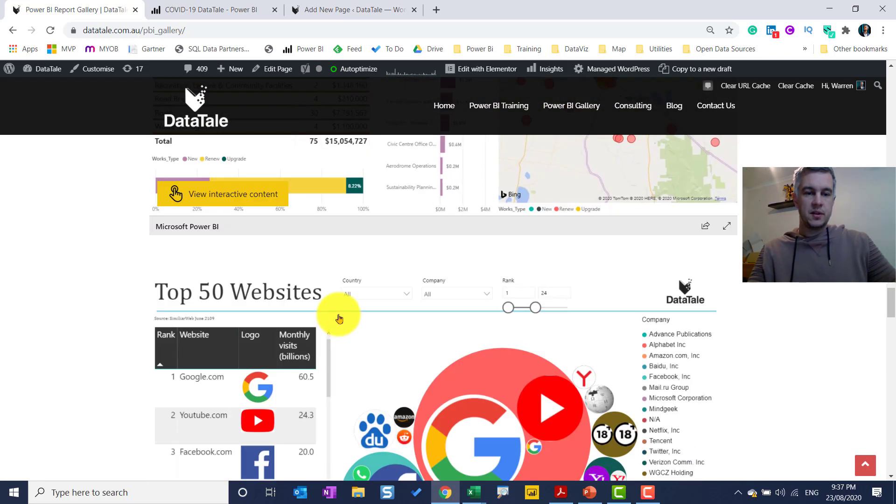
scroll(339, 319, down, 6)
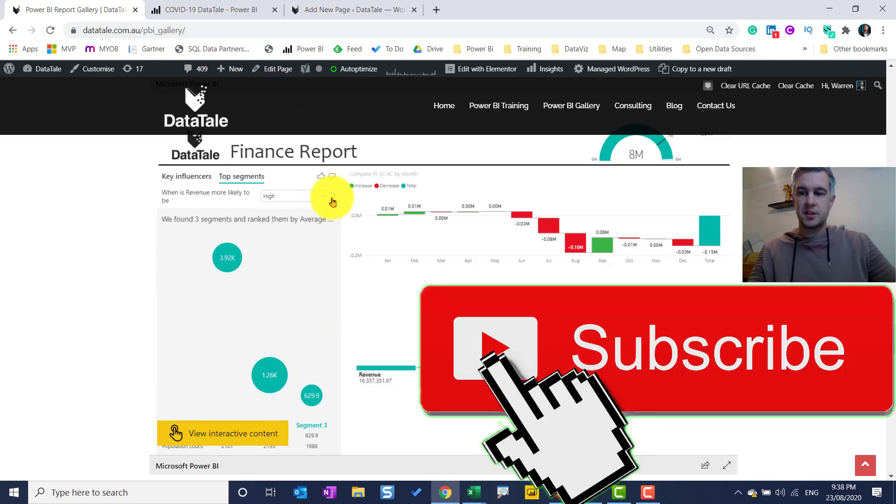
drag(891, 262, 894, 74)
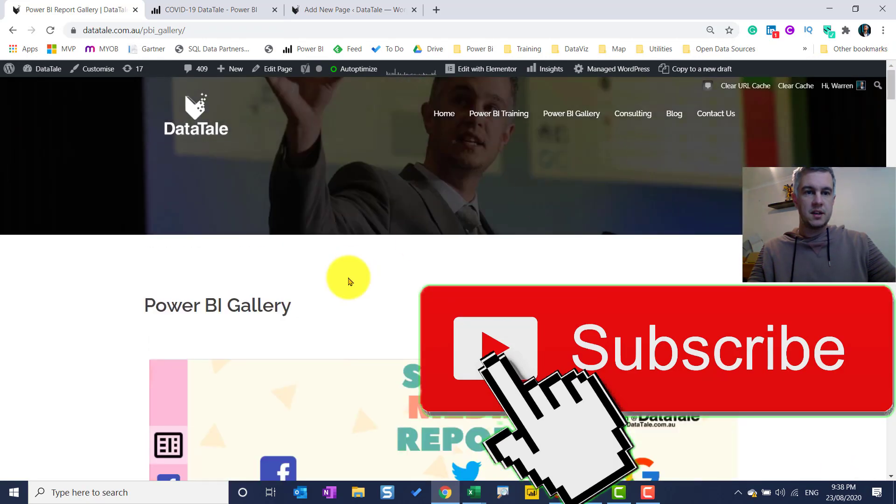